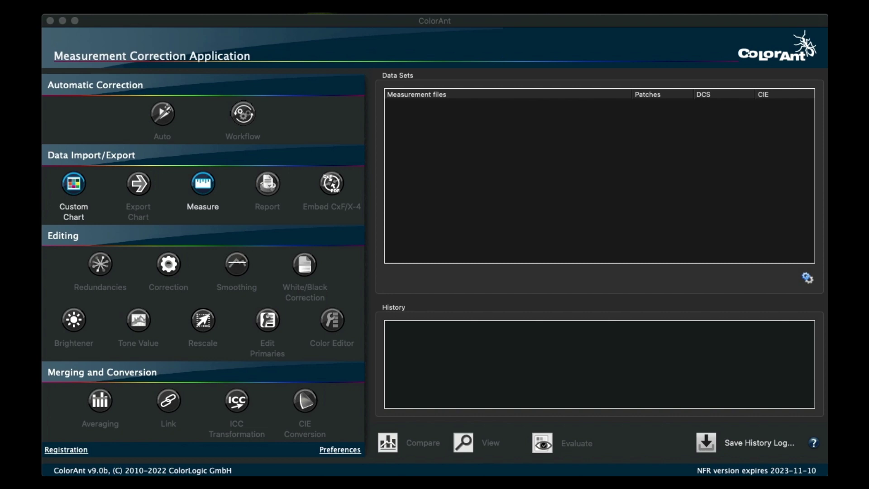
Load 7C_CMYKOGV_i1iO_M0.txt into Data Sets and remove its redundancies.
left_click_drag(828, 151, 522, 149)
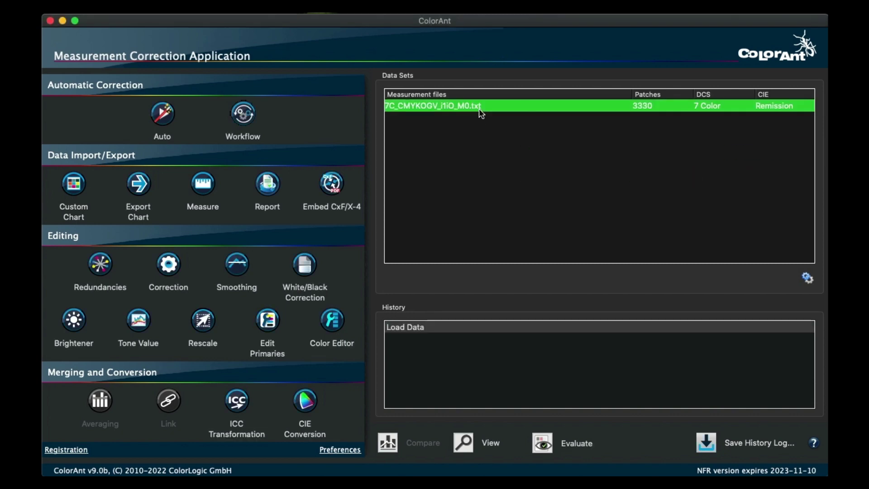
left_click(99, 269)
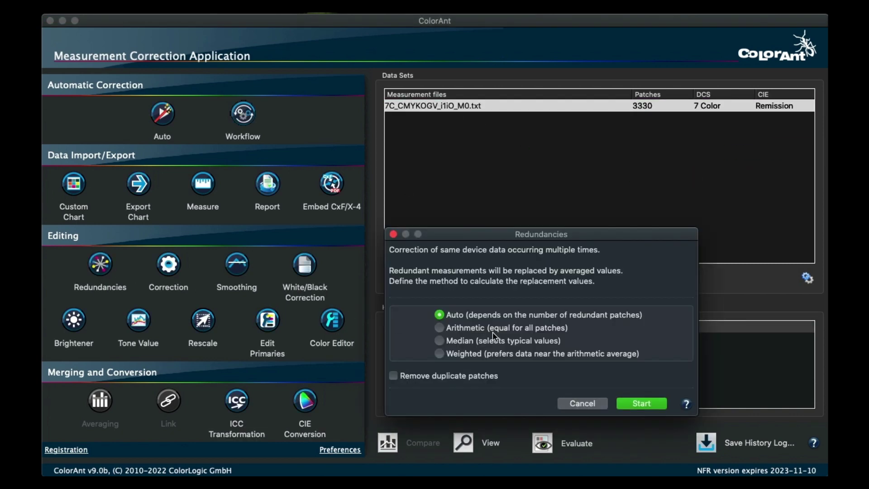
left_click(639, 404)
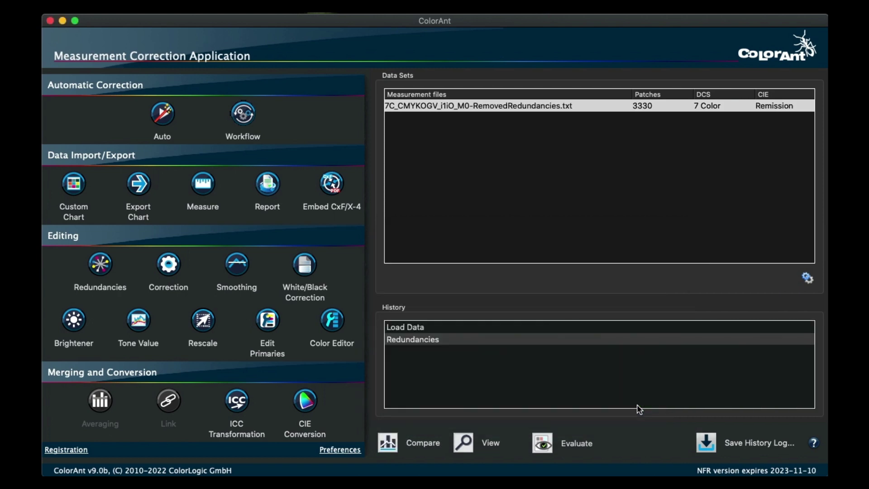
Apply measurement correction and then smoothing to the data set.
left_click(175, 277)
left_click(634, 397)
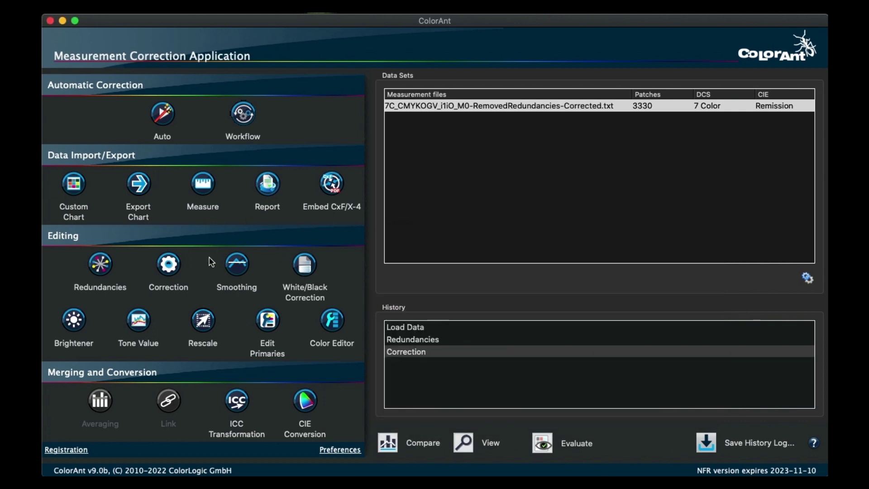
left_click(222, 263)
left_click(642, 393)
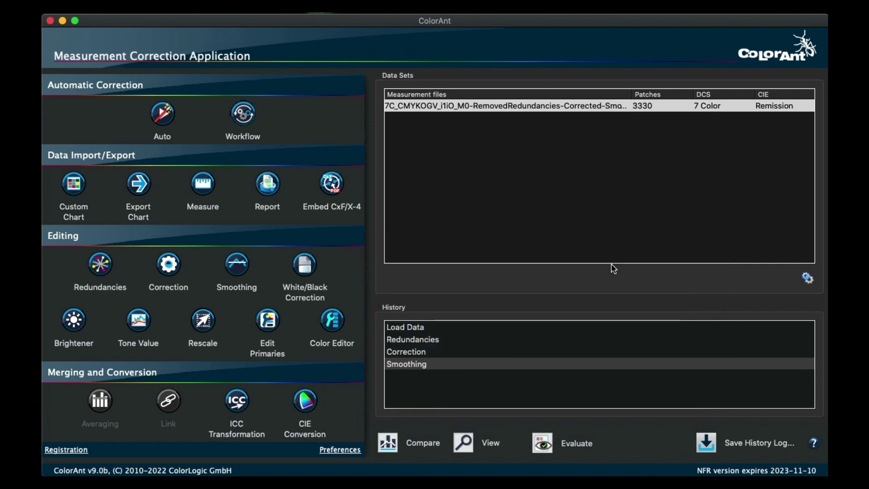
Create a workflow from the processed data set's steps and save it as My Workflow.xml.
left_click(476, 110)
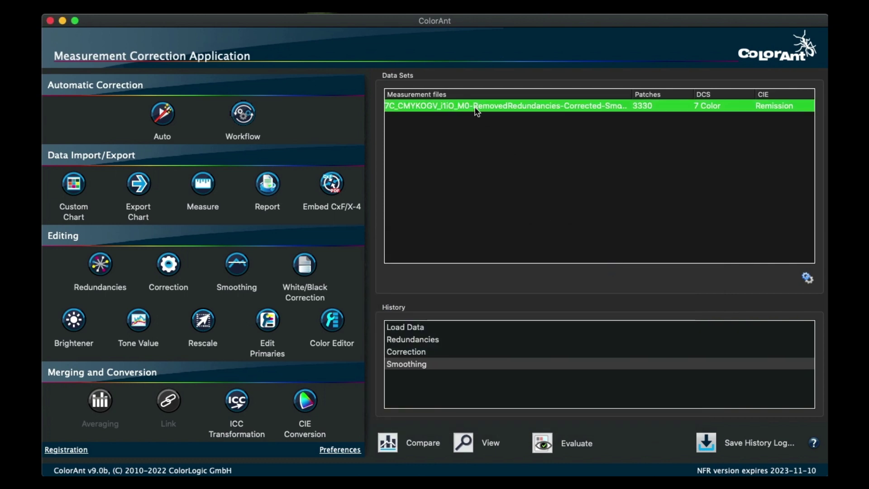
right_click(476, 110)
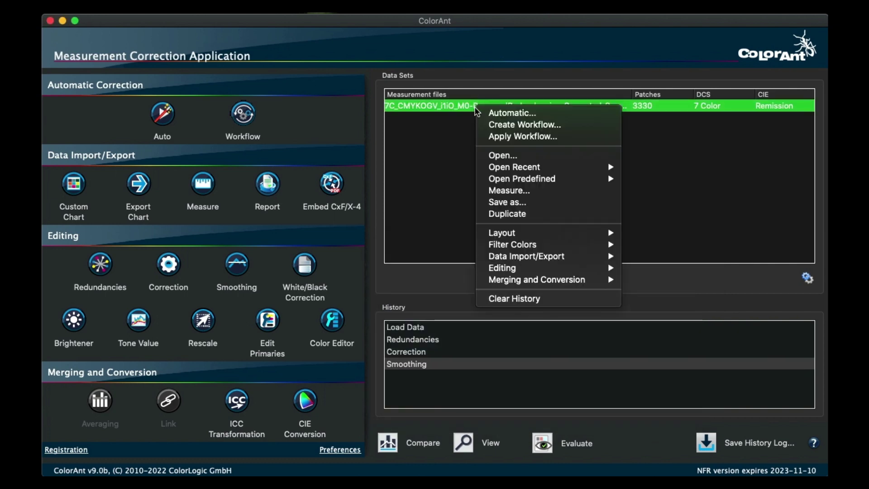
left_click(506, 124)
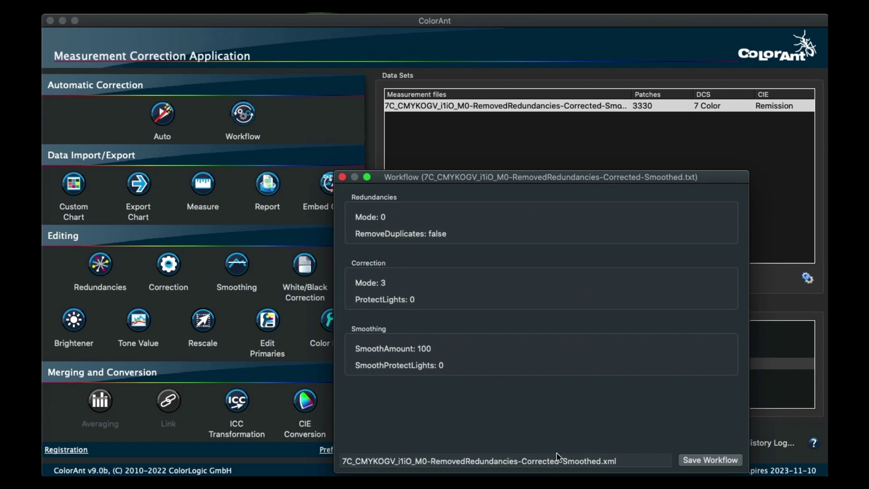
left_click(599, 460)
left_click_drag(598, 460, 293, 458)
type("My ")
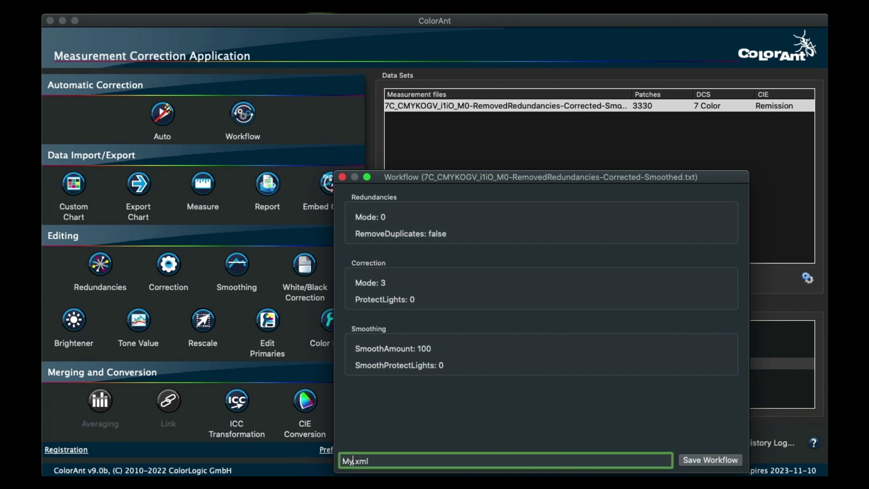
type("Workflow")
left_click(690, 458)
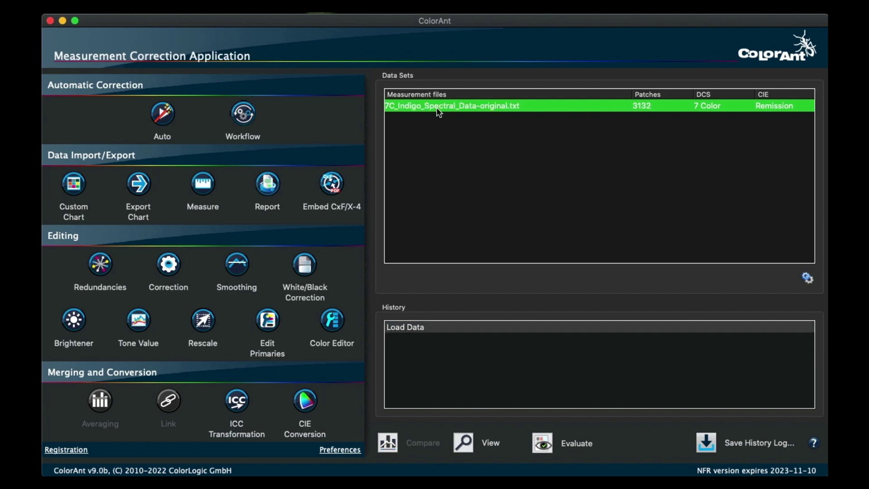
Pick My Workflow.xml from the saved workflows and view its stored steps.
left_click(242, 117)
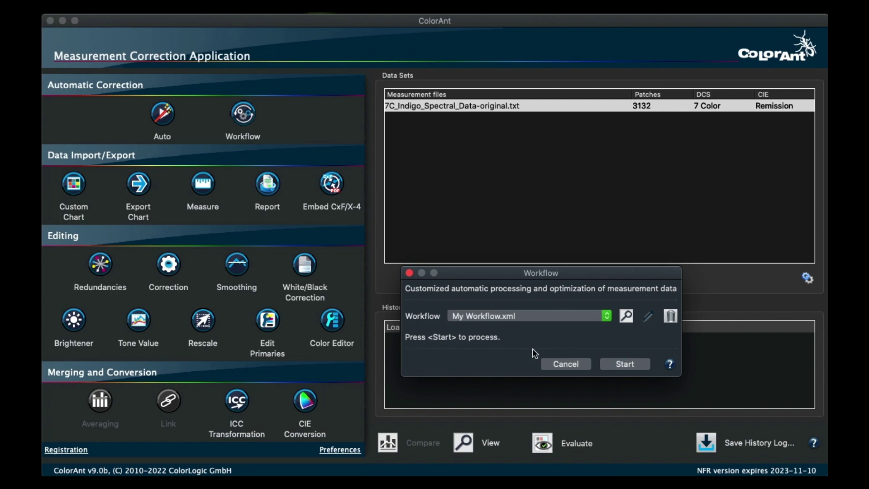
left_click(475, 316)
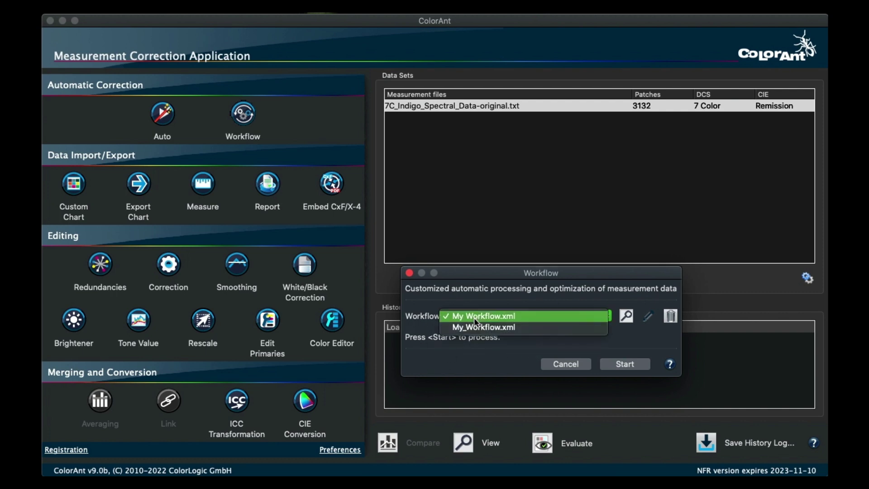
left_click(456, 316)
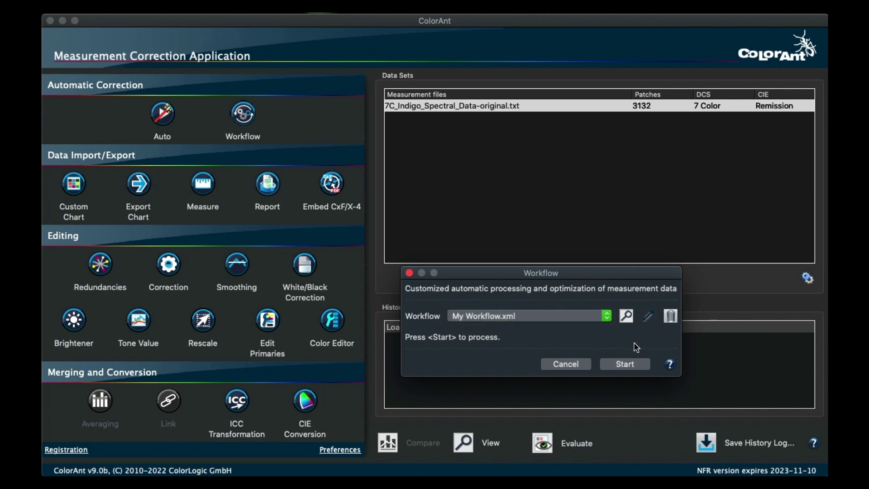
left_click(626, 316)
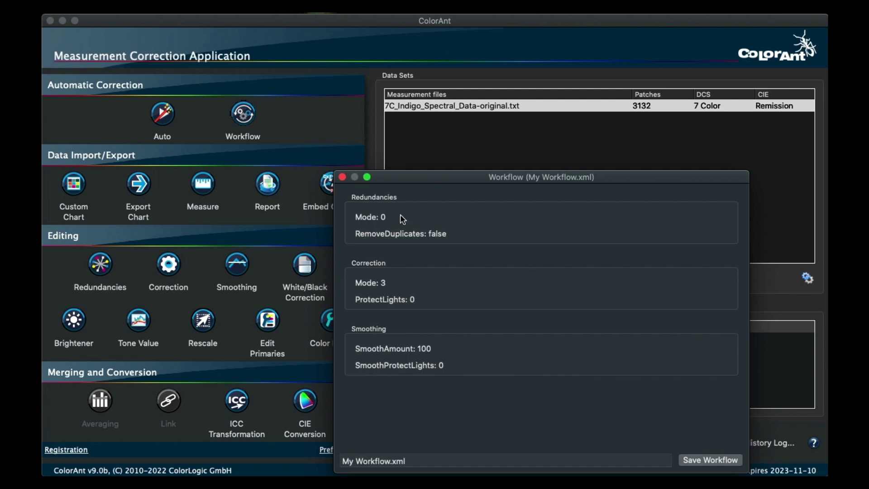
left_click(343, 178)
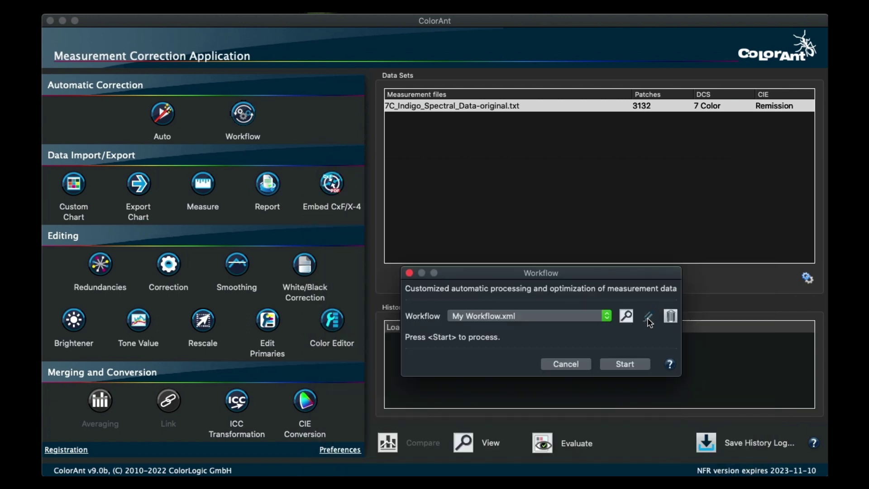
Bring up the rename and delete prompts for My Workflow.xml, cancelling both.
left_click(649, 317)
left_click(539, 339)
left_click(671, 317)
left_click(610, 382)
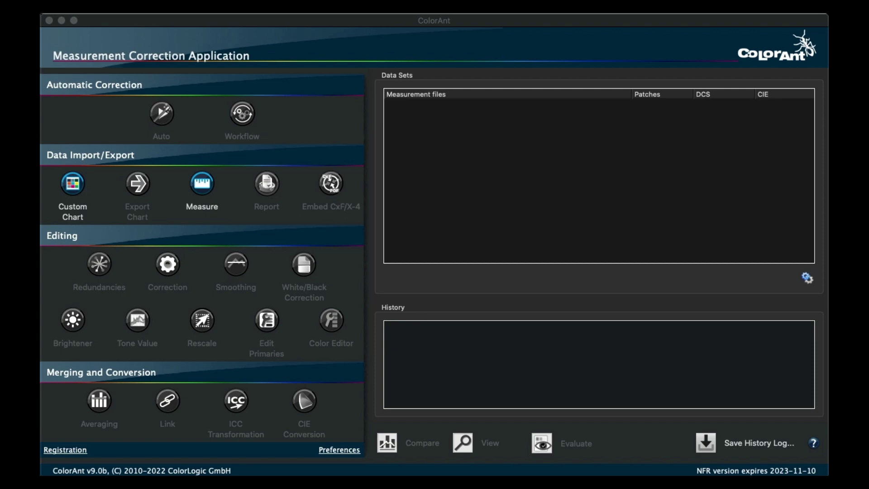
Load Mix.cxf and import all three of its data sets.
left_click_drag(599, 172, 488, 169)
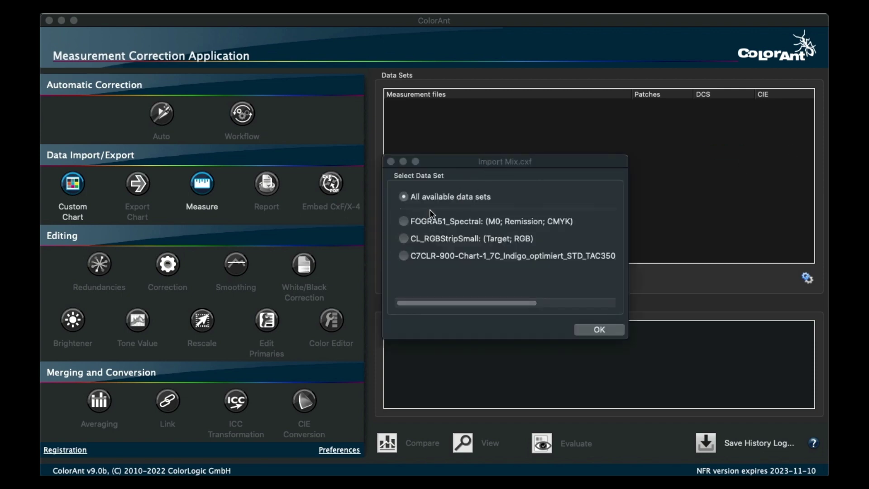
left_click(476, 306)
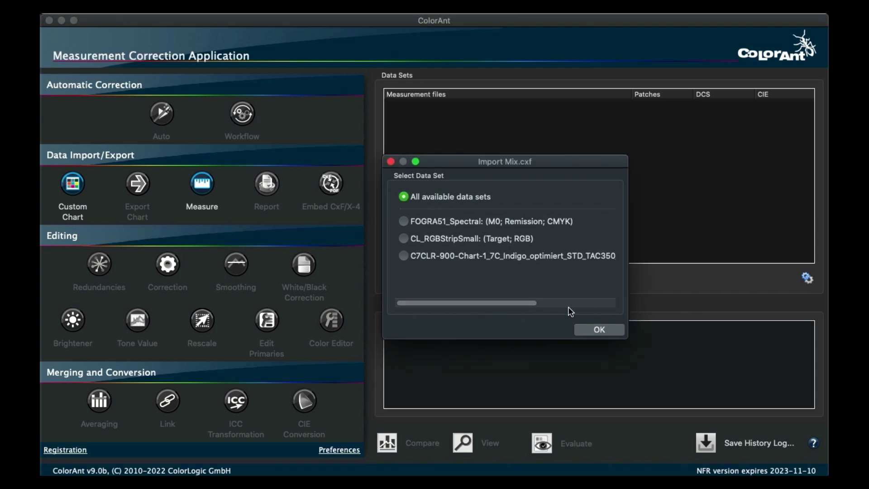
left_click(604, 328)
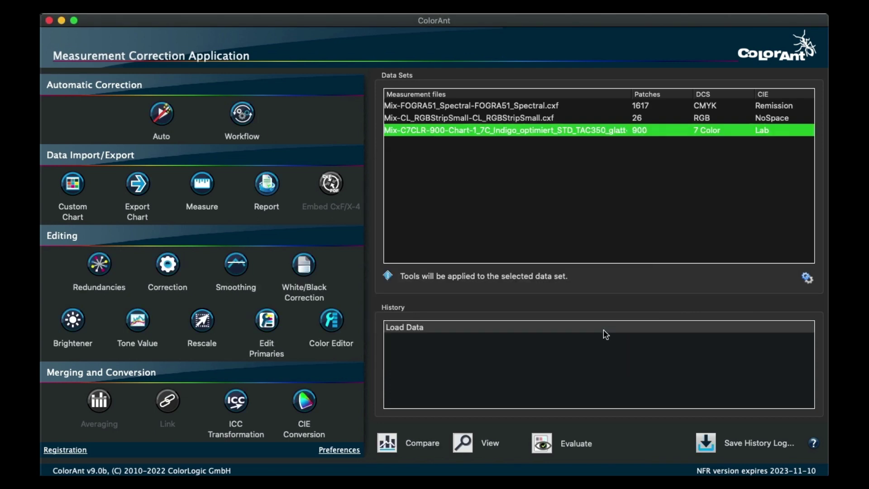
Save all three imported data sets as one combined CxF file, Mixed.cxf.
left_click(553, 111, "shift")
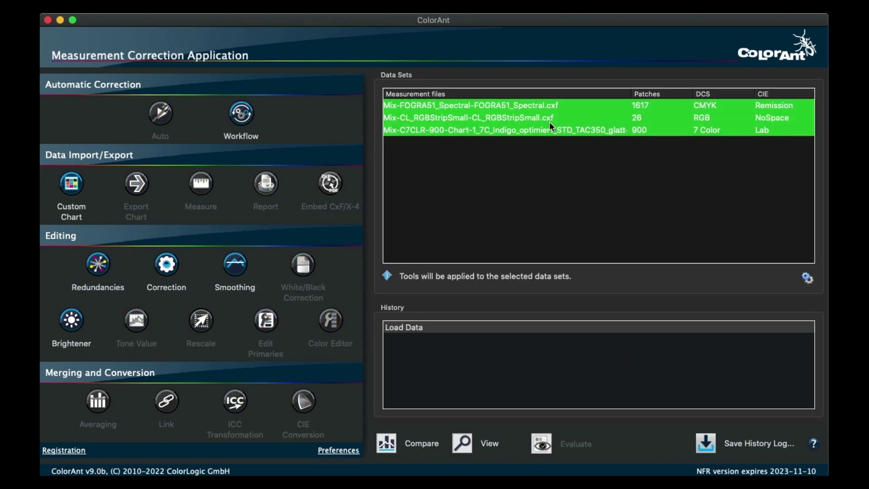
right_click(550, 121)
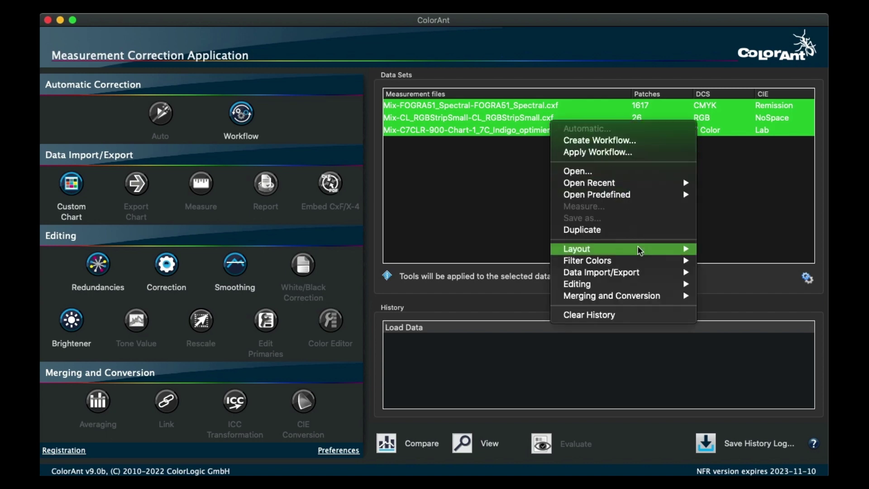
mouse_move(642, 273)
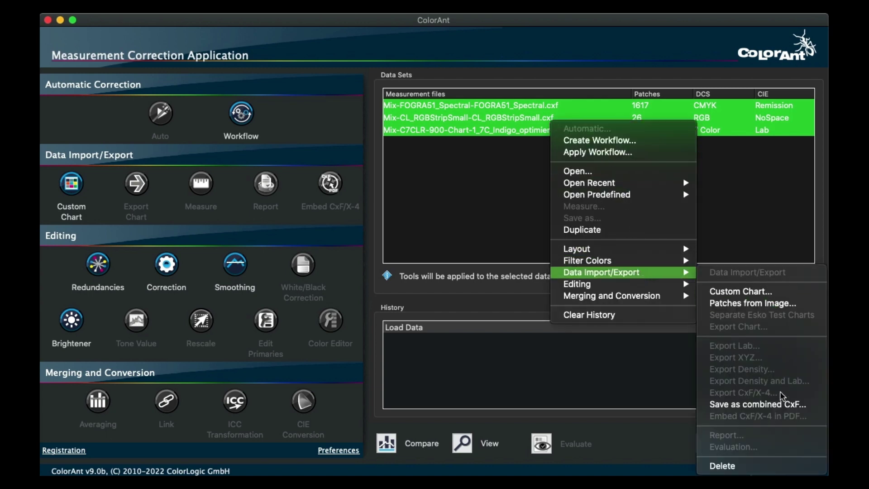
left_click(781, 404)
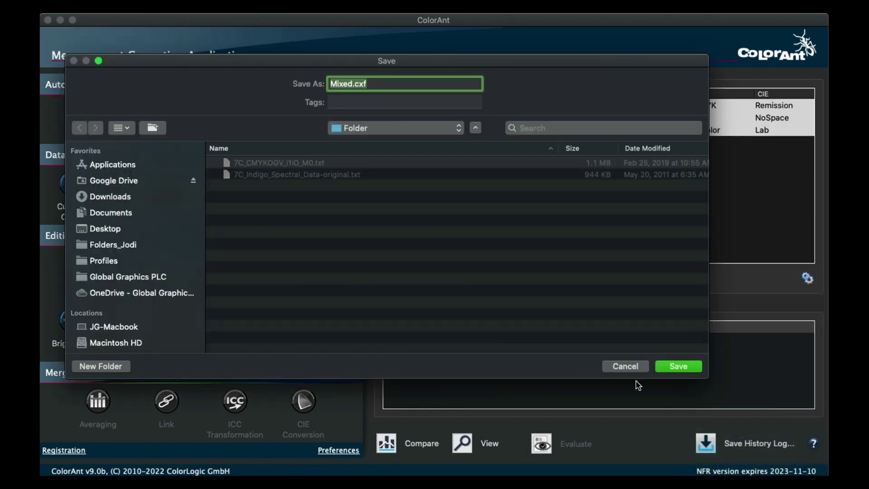
left_click(669, 363)
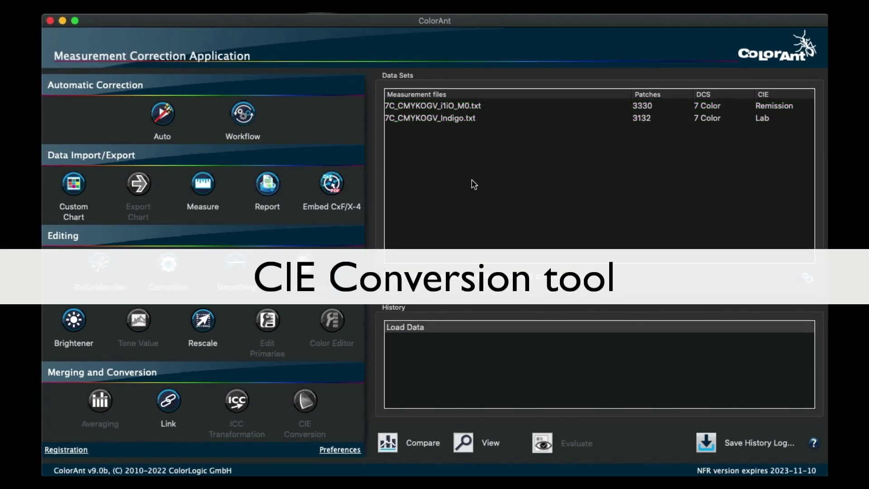
Open CIE Conversion for 7C_CMYKOGV_Indigo.txt, keeping D65 as the source illumination.
left_click(449, 121)
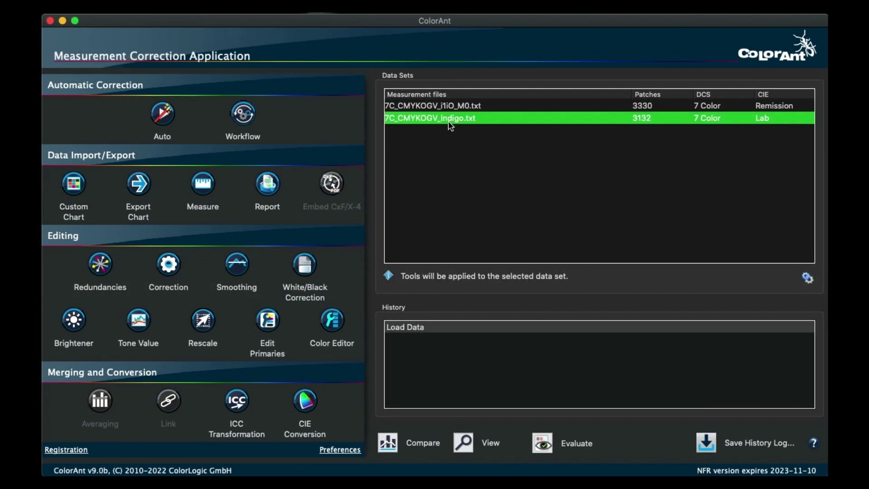
left_click(304, 409)
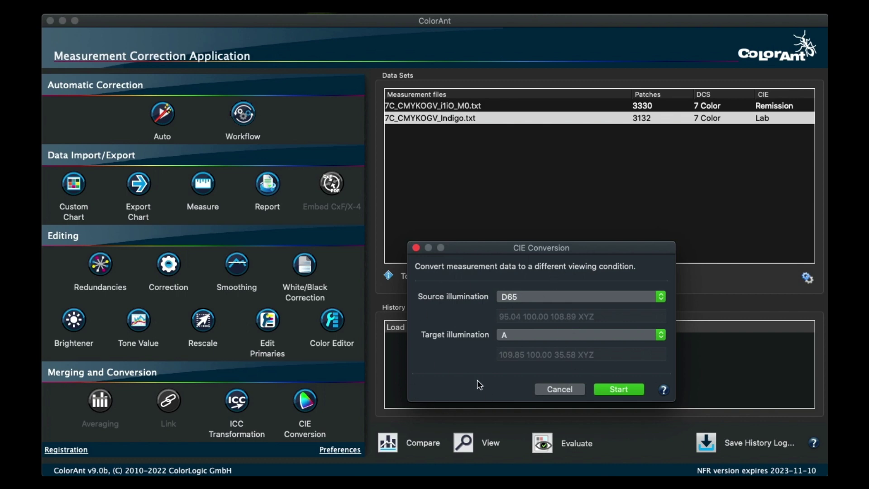
left_click(550, 297)
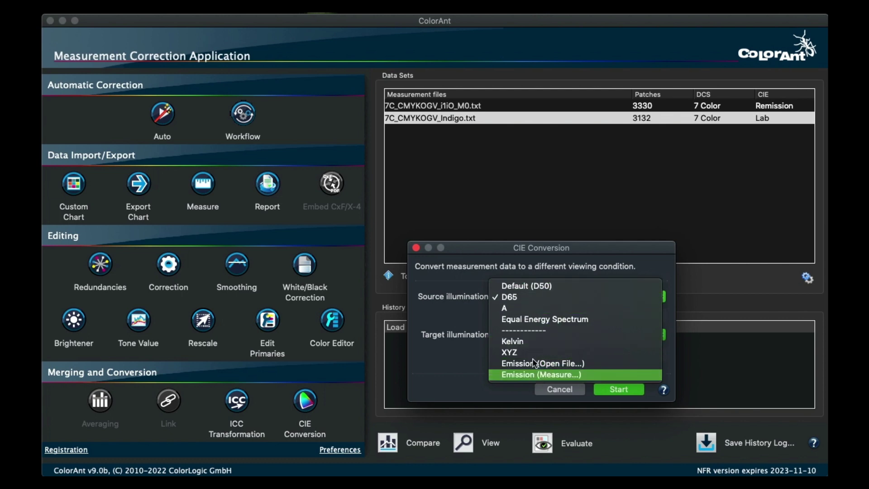
left_click(448, 279)
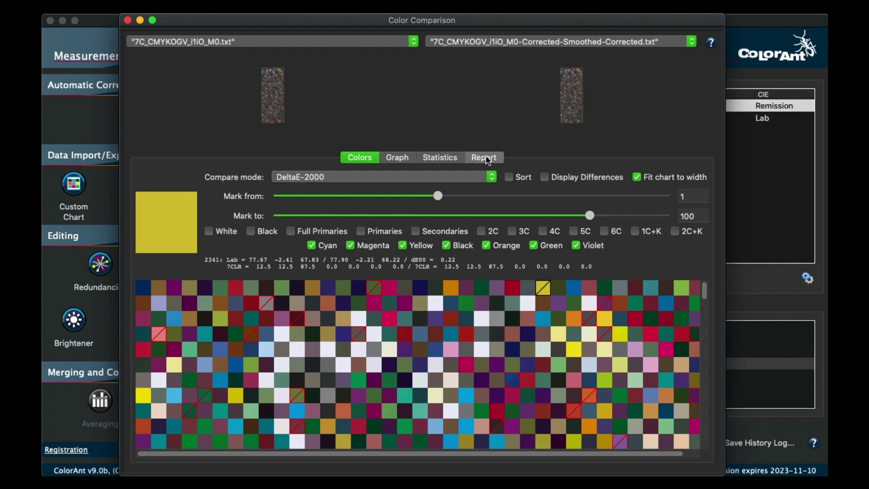
Show the Color Comparison Report and browse it in its original order.
left_click(487, 160)
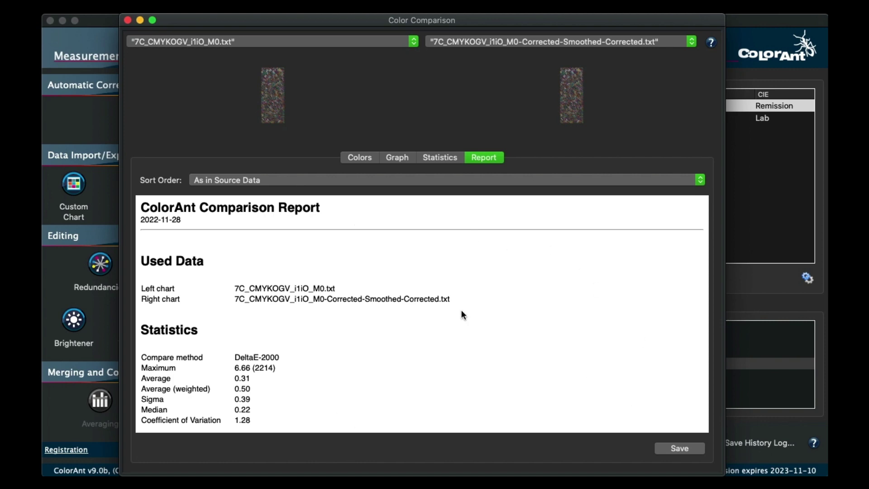
left_click(222, 182)
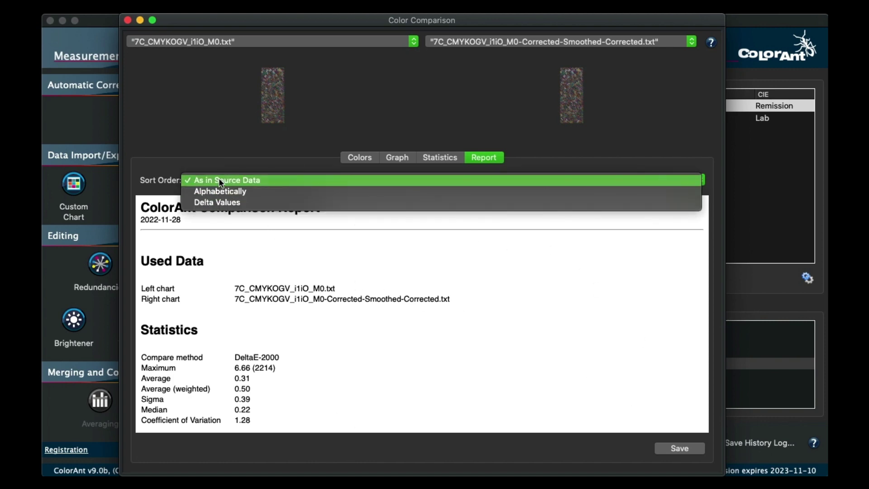
left_click(384, 311)
scroll(384, 312, "down", 15)
scroll(384, 313, "up", 10)
scroll(383, 310, "up", 10)
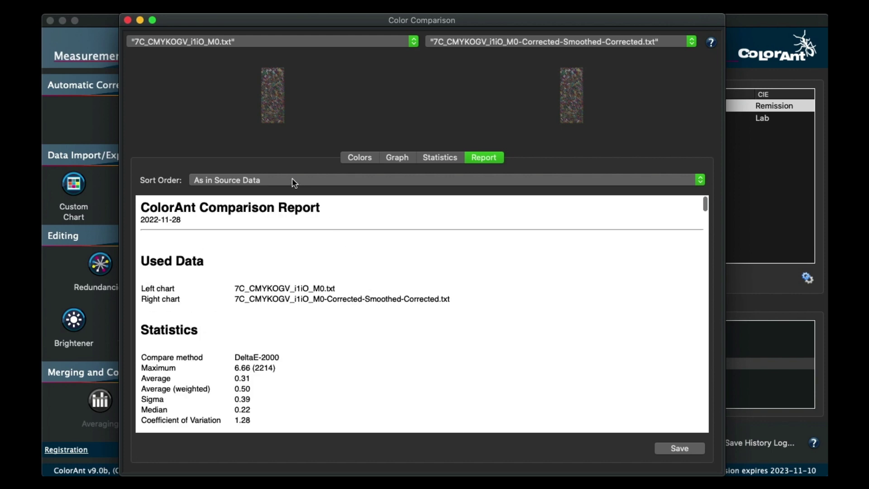
Sort the comparison report by Delta Values and scroll through the results.
left_click(292, 179)
left_click(290, 202)
scroll(490, 316, "down", 10)
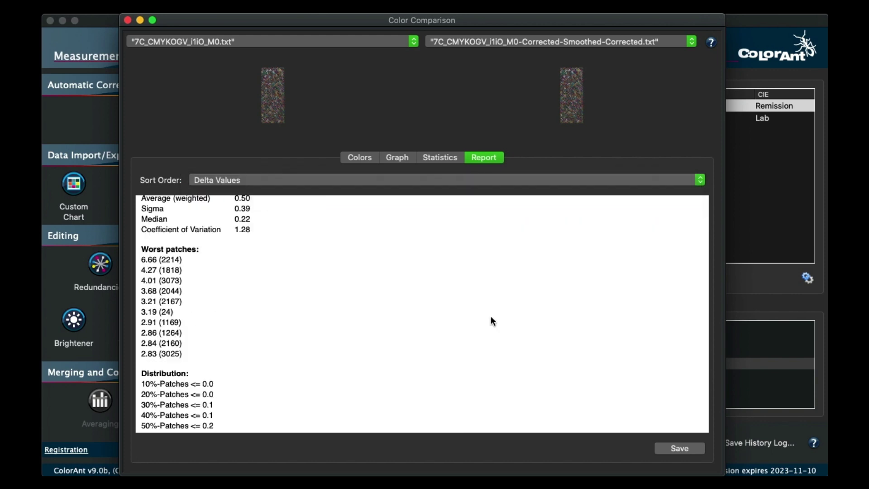
scroll(491, 315, "down", 2)
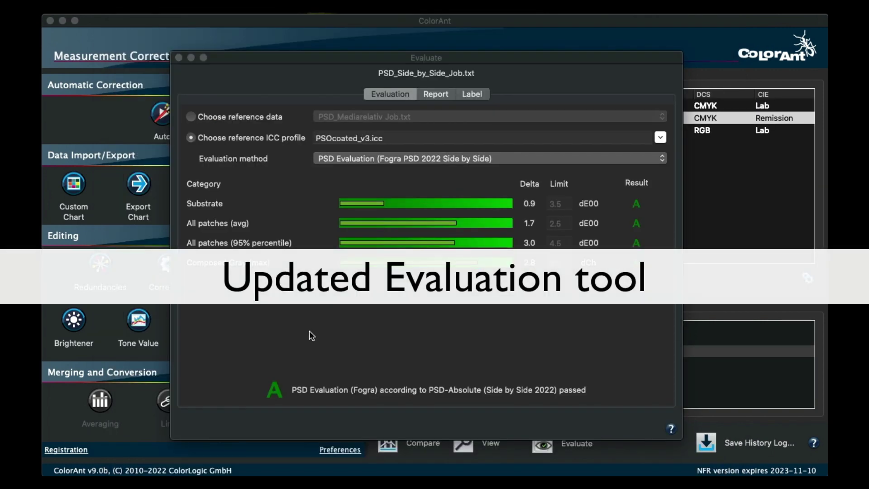
Keep PSD Evaluation (Side by Side) as the evaluation method and close the Evaluate dialog.
left_click(392, 171)
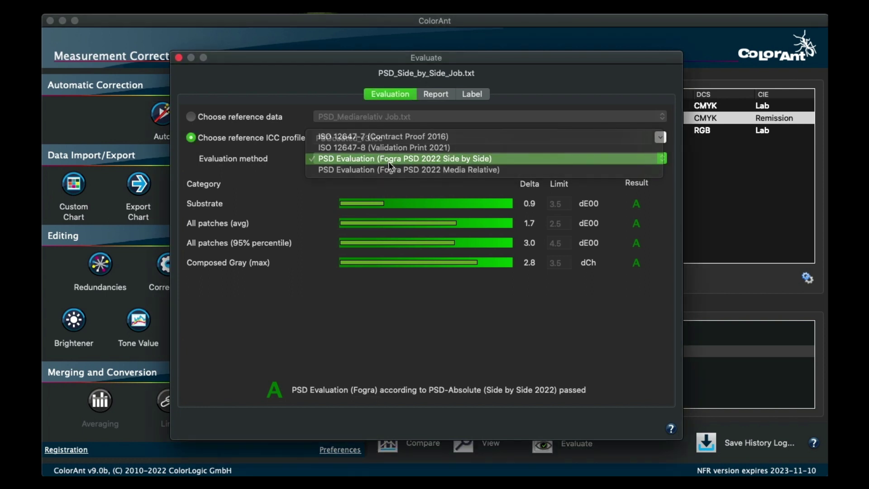
left_click(392, 171)
left_click(393, 173)
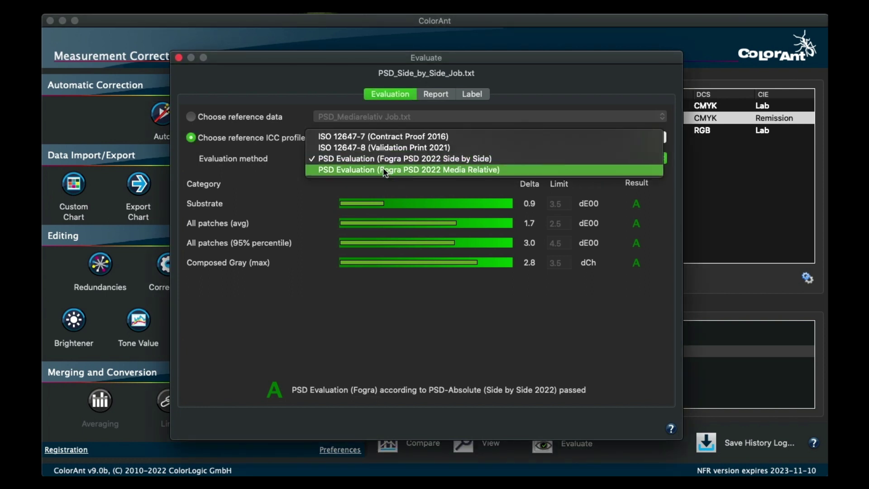
left_click(364, 159)
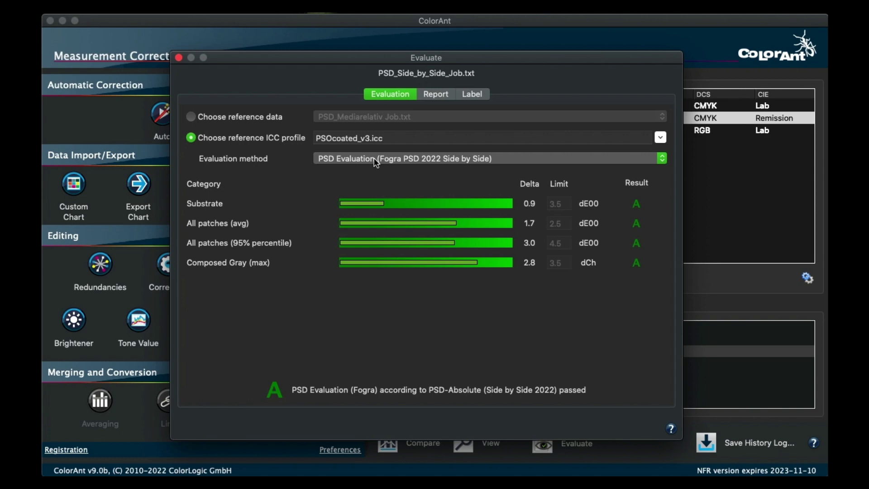
left_click(179, 58)
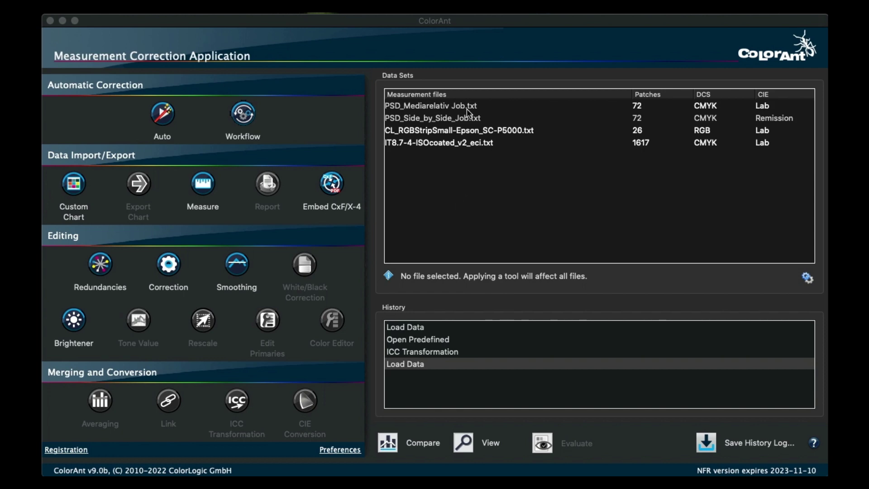
Open the PSD evaluation for PSD_Side_by_Side_Job.txt and review the evaluation method list.
left_click(444, 121)
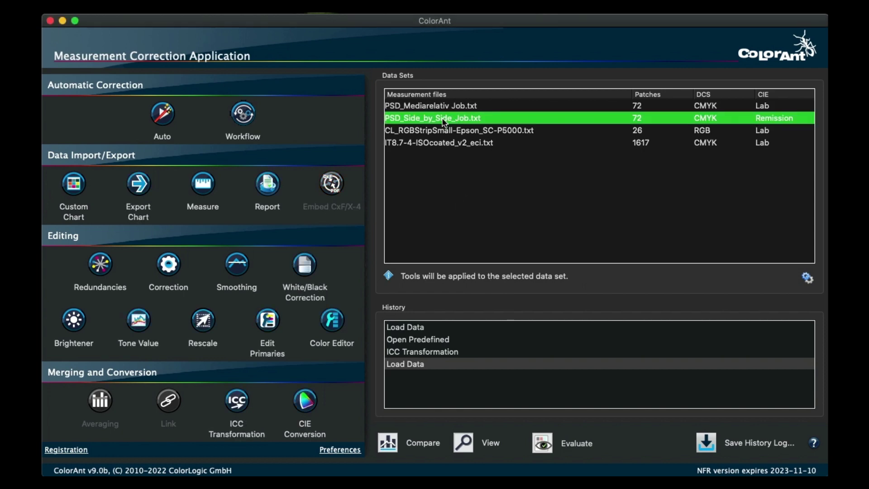
left_click(469, 145)
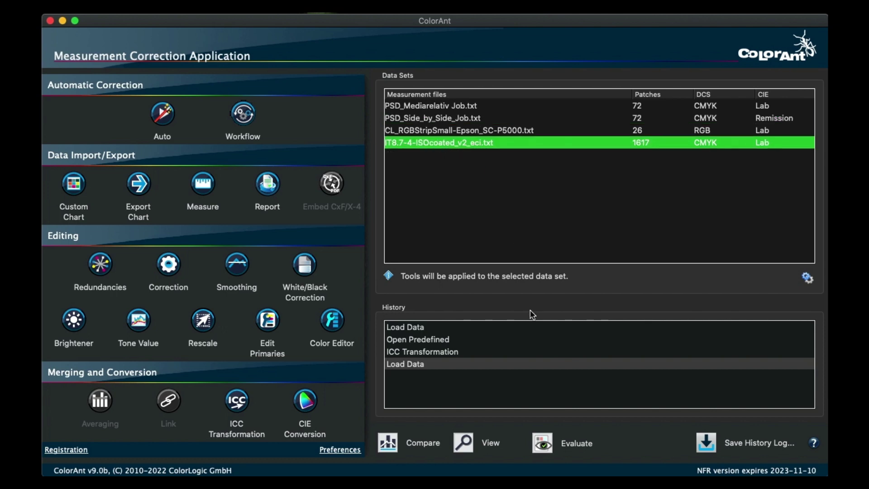
left_click(481, 120)
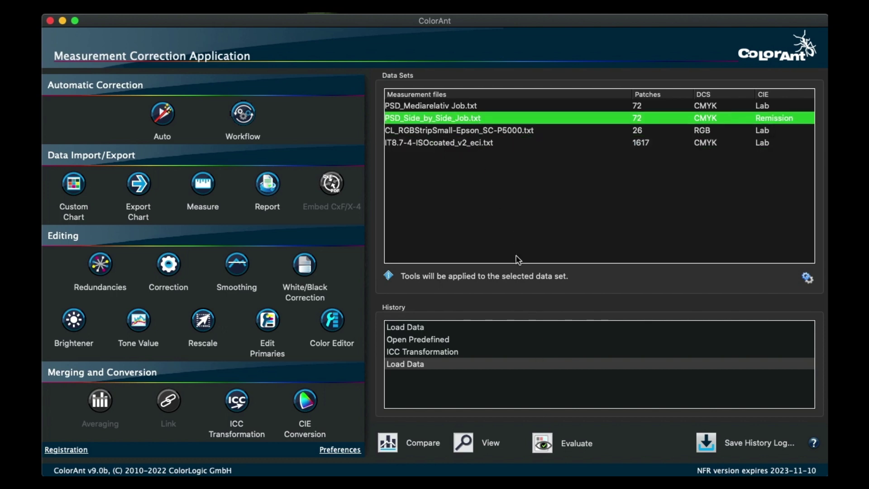
left_click(542, 444)
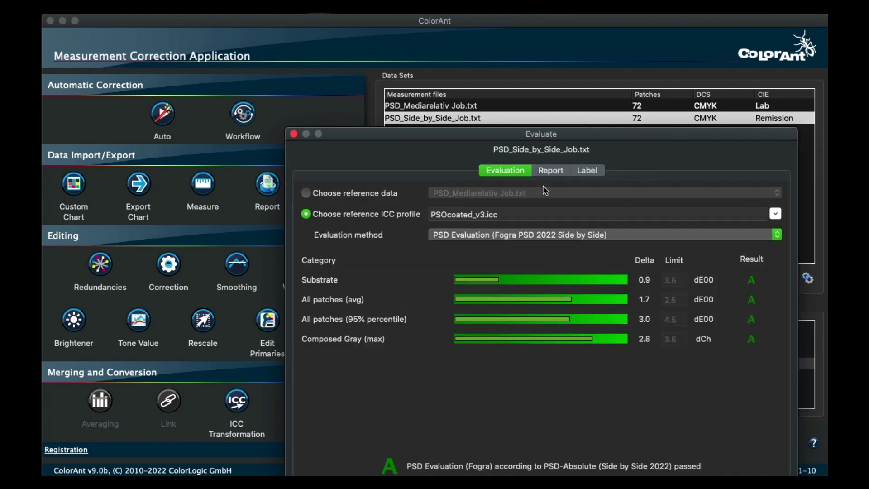
left_click_drag(544, 134, 467, 67)
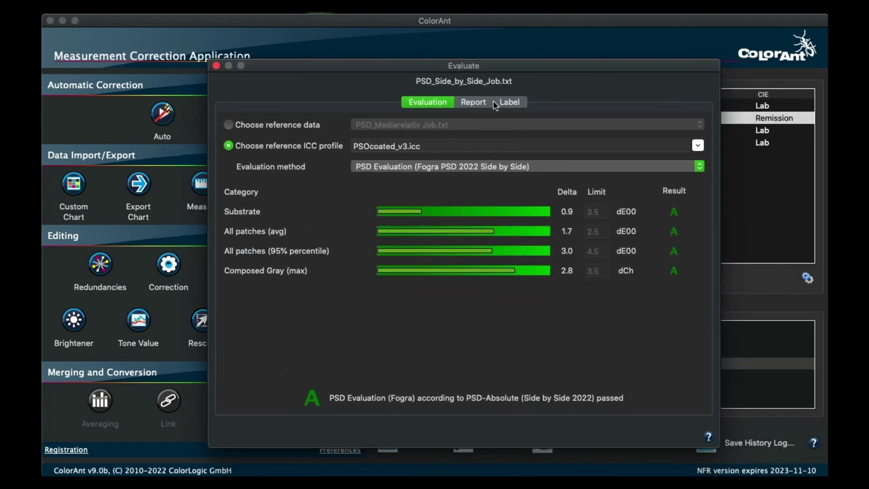
left_click(542, 167)
left_click(472, 156)
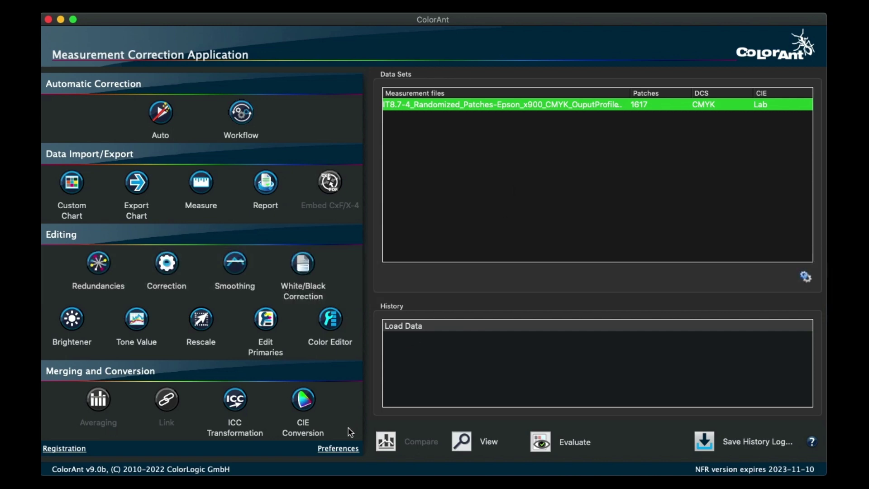
View the randomized IT8.7-4 chart with its patches in their original random order.
left_click(340, 448)
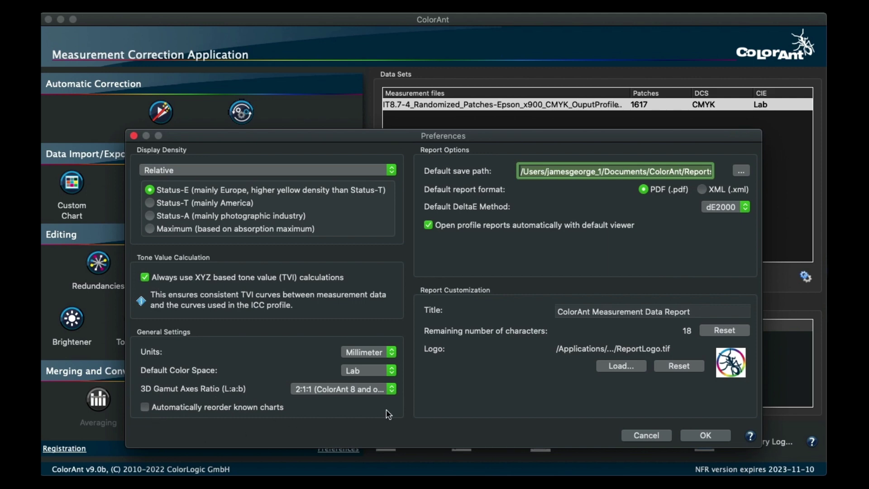
left_click(646, 436)
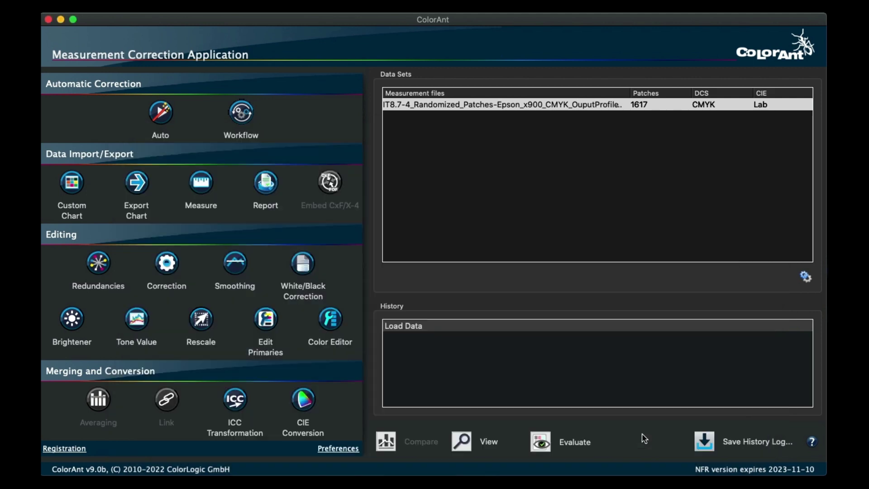
left_click(466, 108)
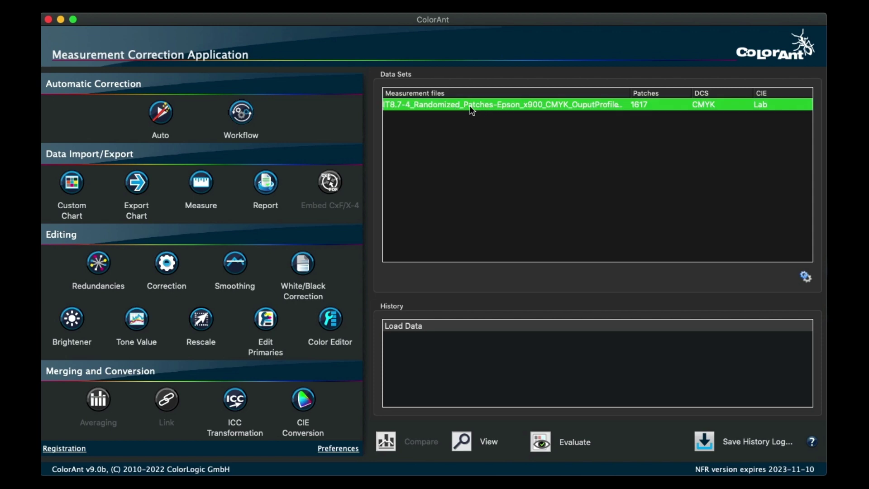
double_click(472, 111)
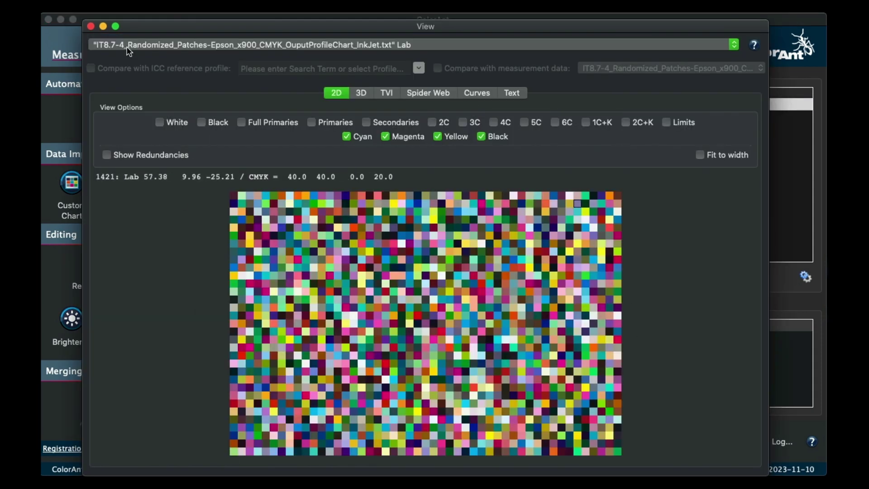
left_click(90, 25)
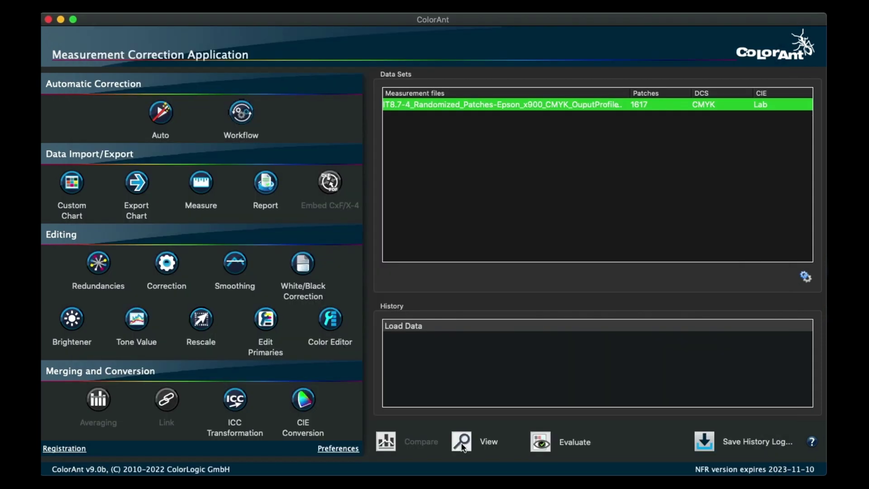
Enable Automatically reorder known charts, reload the IT8.7-4 file and view it in standard order.
left_click(354, 450)
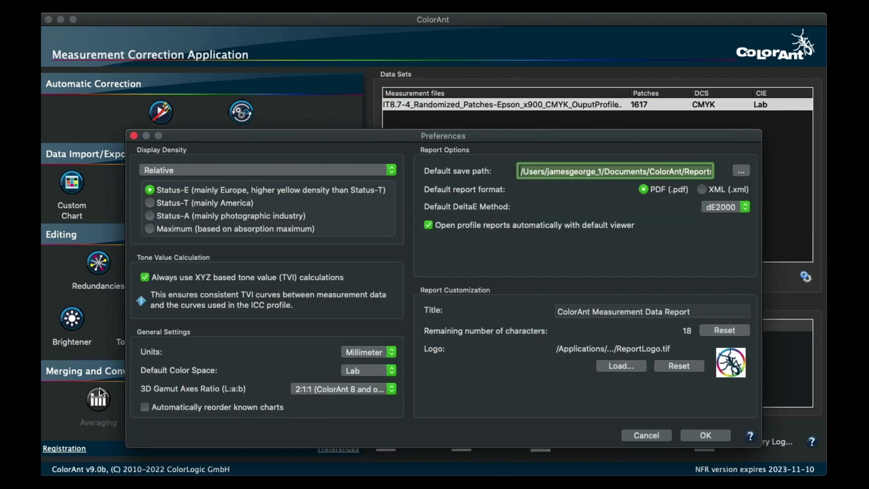
left_click(145, 408)
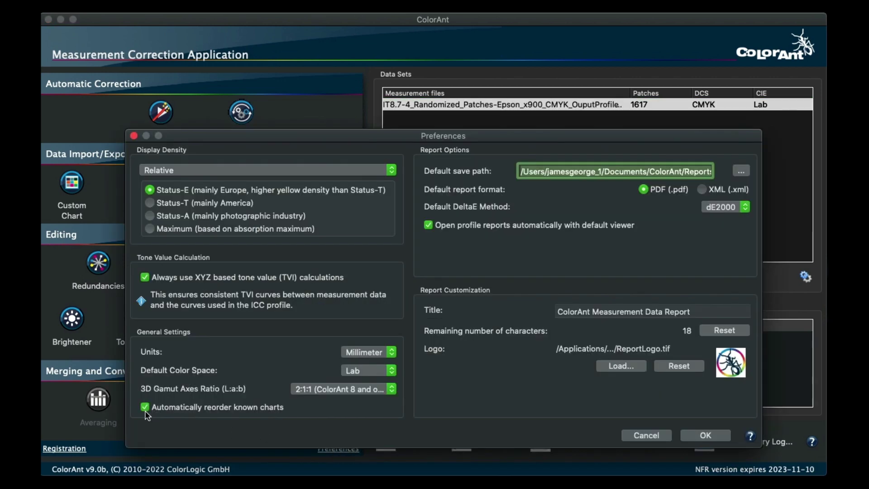
left_click(710, 435)
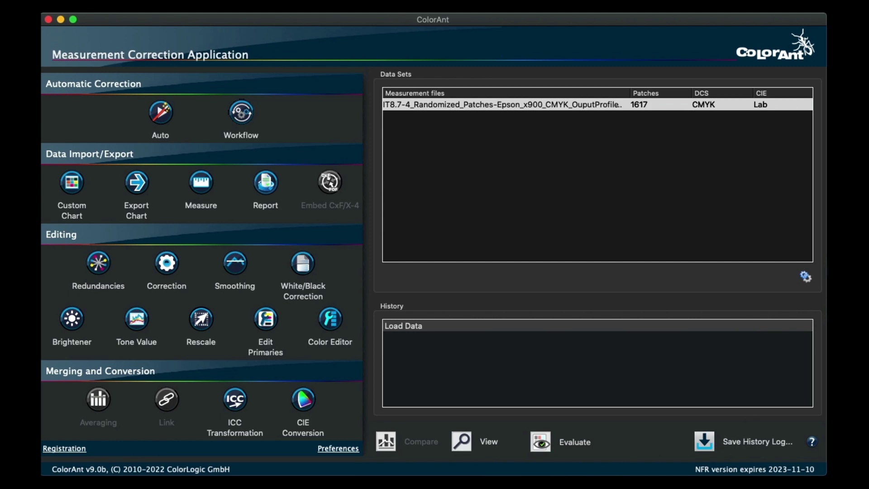
left_click_drag(576, 153, 504, 128)
left_click(498, 119)
double_click(499, 119)
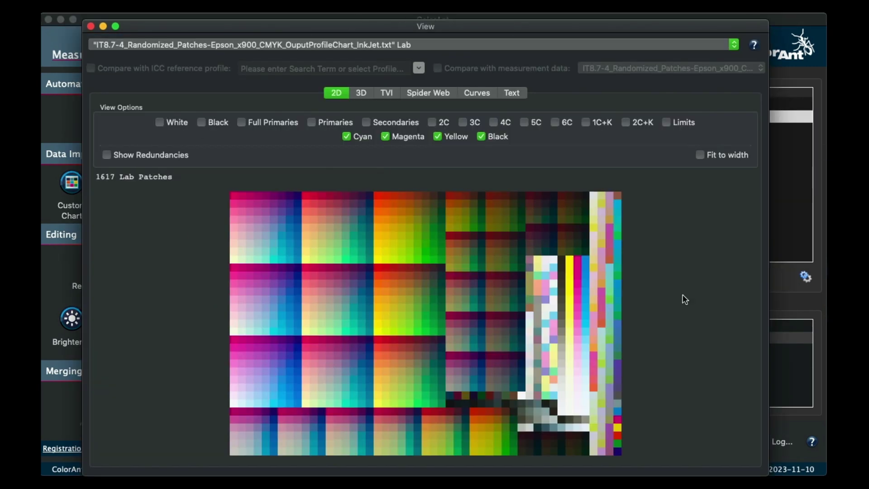
left_click(90, 26)
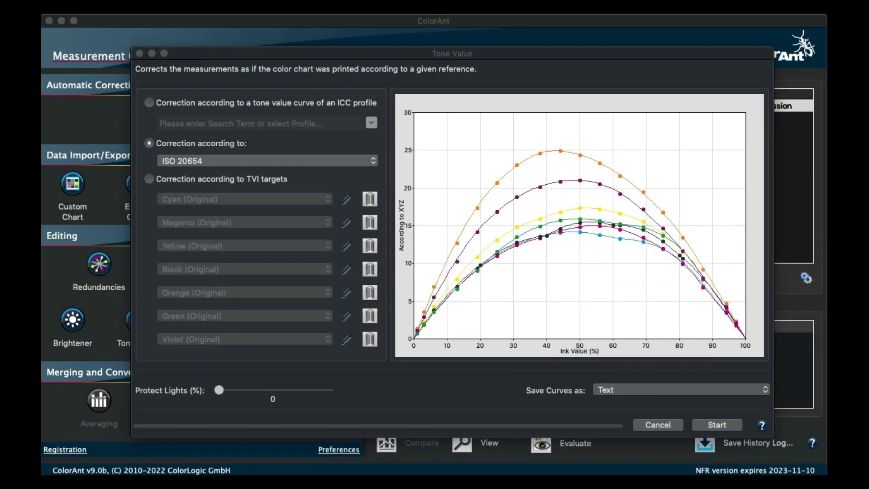
Choose Text as the Save Curves as format for the ISO 20654 tone curves.
left_click(621, 390)
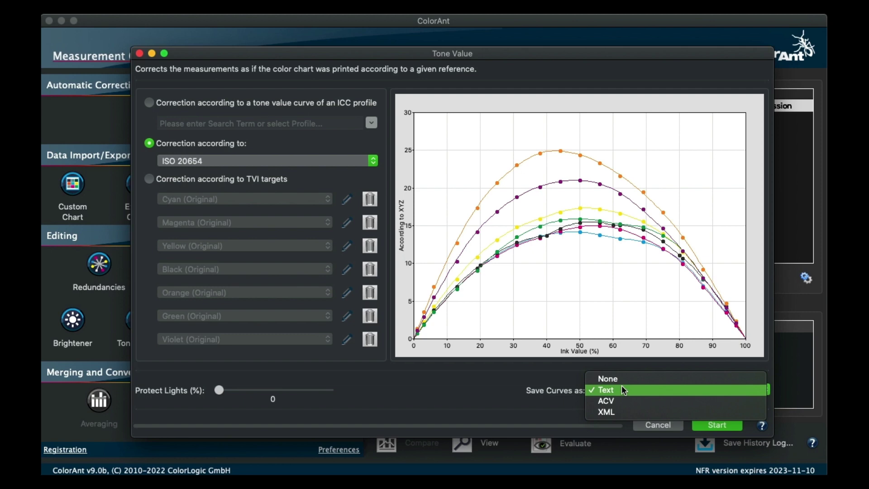
left_click(624, 390)
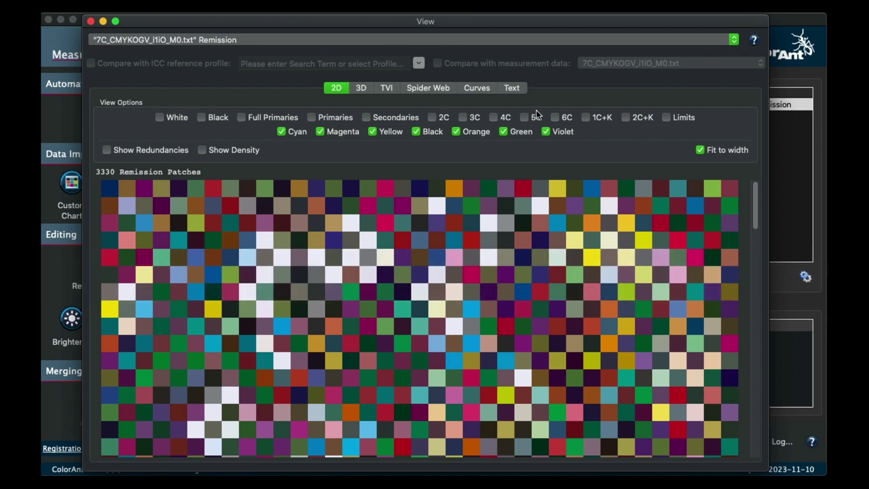
View the 7C chart's raw CGATS text, then switch to its 3D Lab gamut plot.
left_click(511, 91)
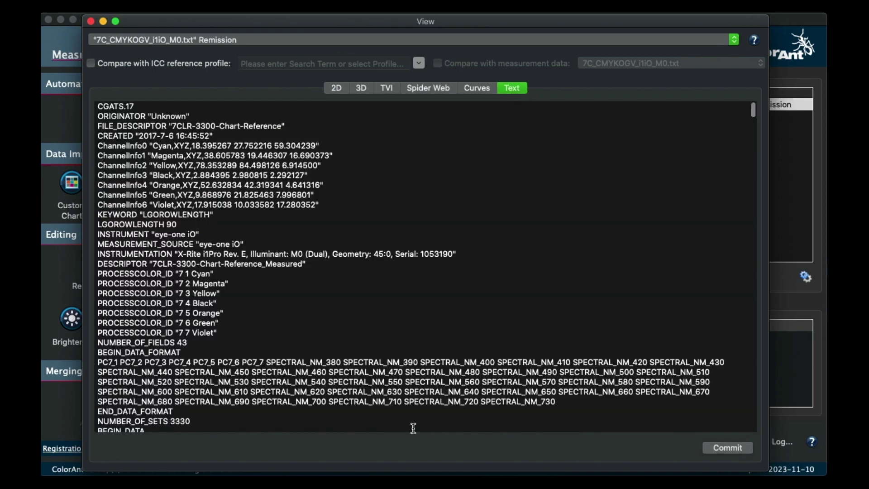
left_click(361, 89)
Hide the 3D plot's grid box, axis lines and L, a, b axis labels.
right_click(400, 286)
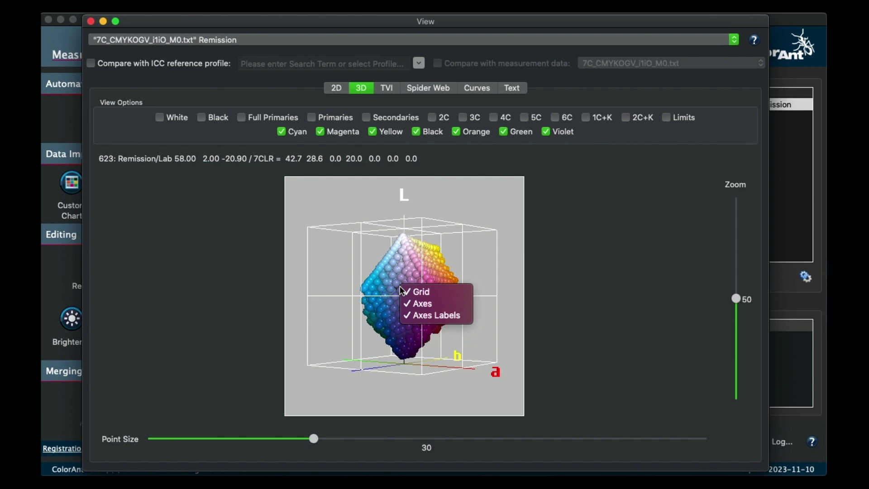
left_click(406, 291)
right_click(406, 291)
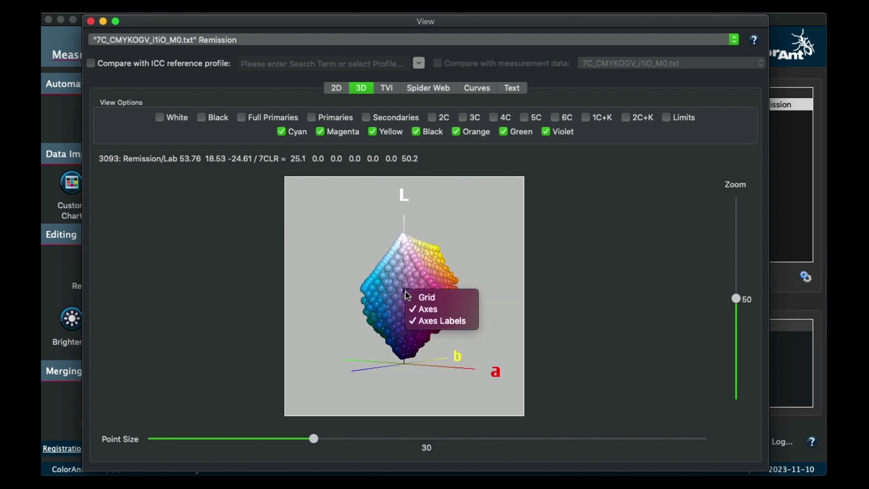
left_click(417, 308)
right_click(411, 296)
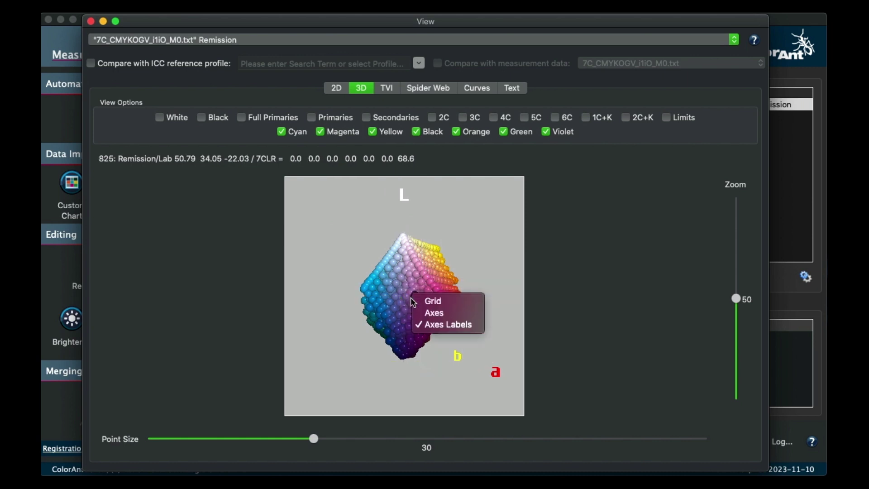
left_click(430, 326)
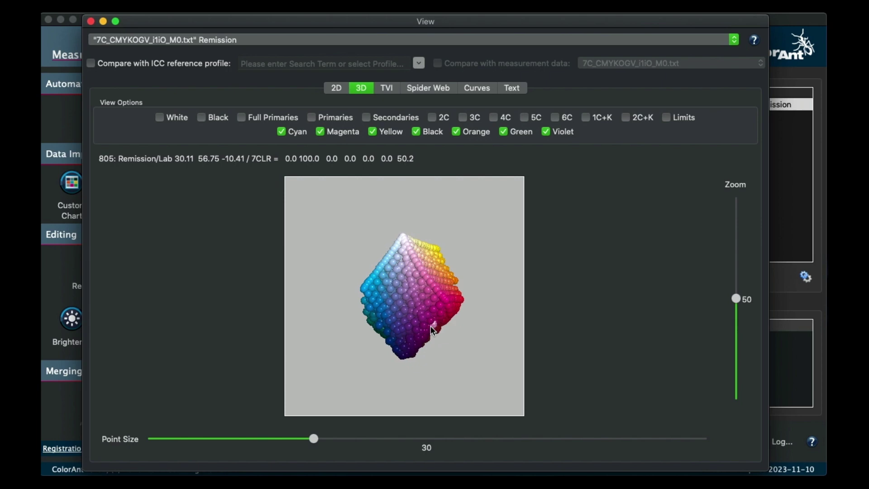